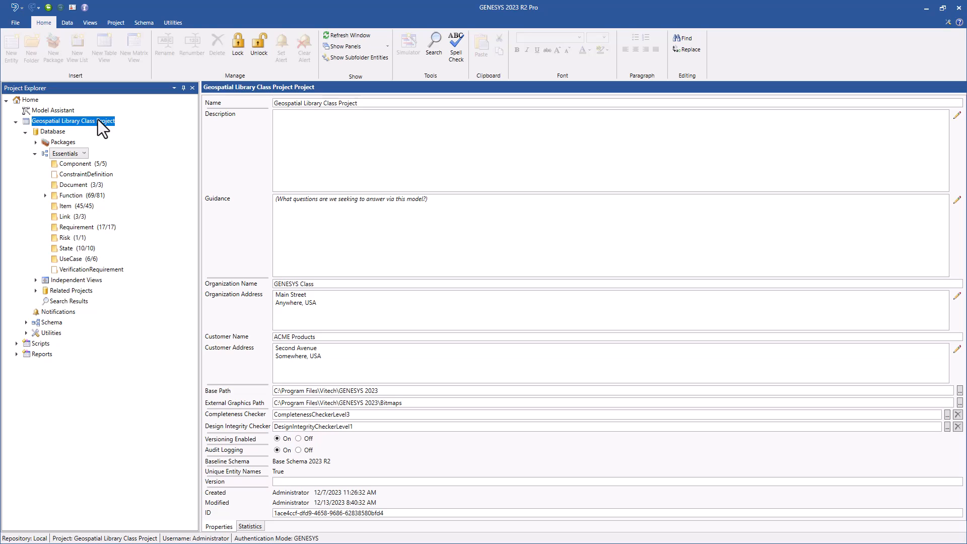
Examine the contents of the System Operational Requirements and System Functions packages under Basic Packages
{"action": "left_click", "coordinate": [36, 142]}
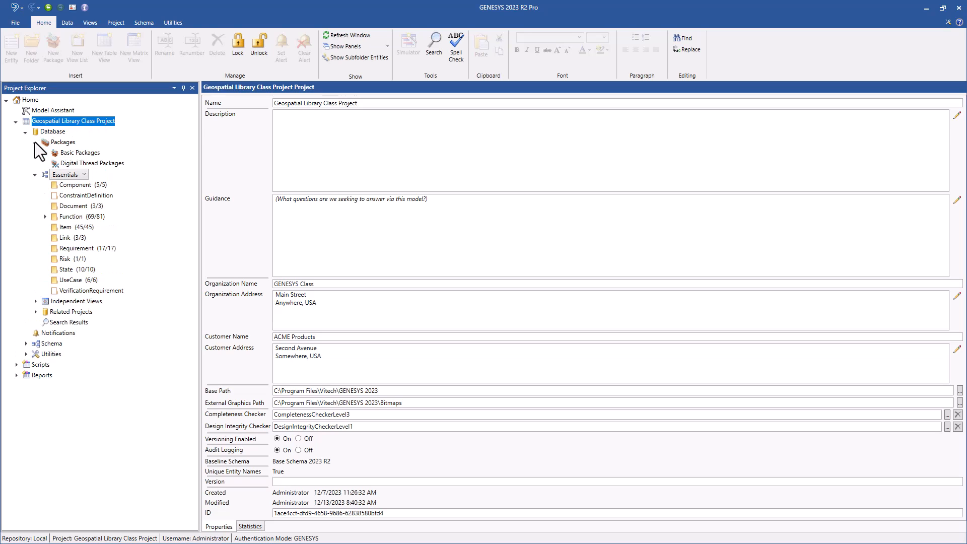
{"action": "left_click", "coordinate": [45, 153]}
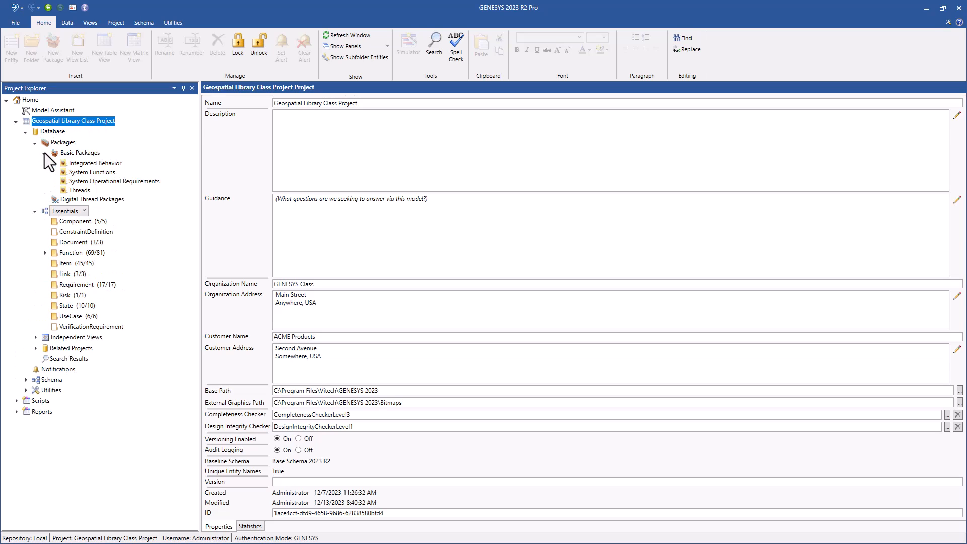
{"action": "left_click", "coordinate": [100, 182]}
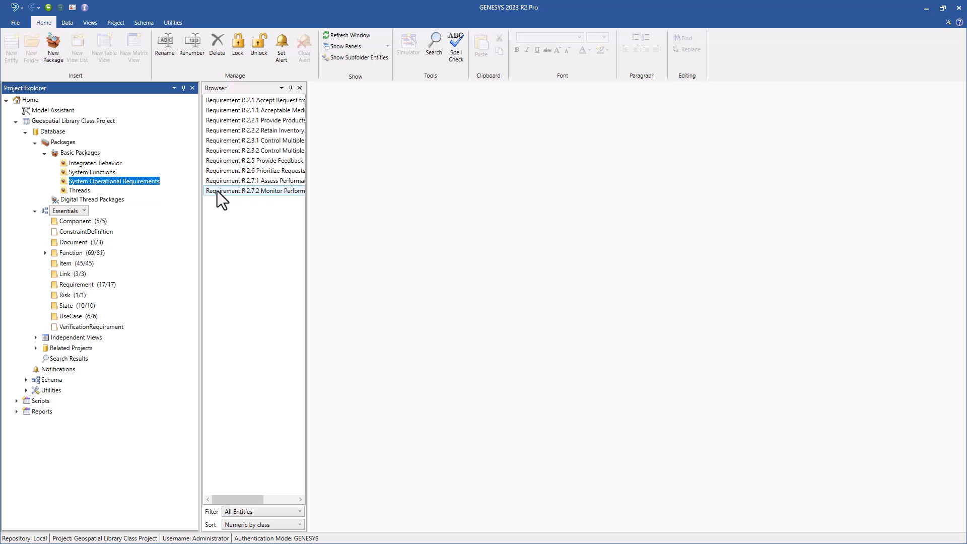
{"action": "left_click", "coordinate": [95, 174]}
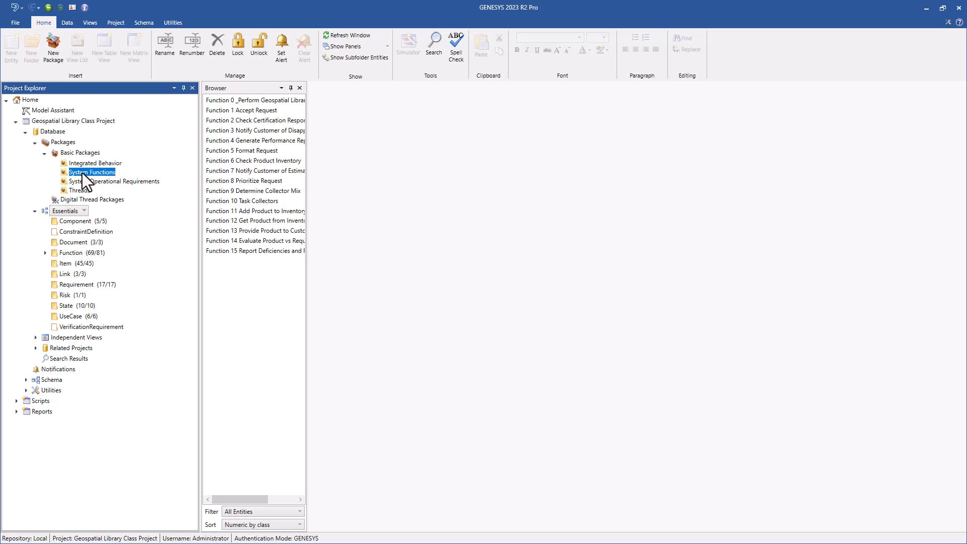
Create a new matrix view under Independent Views named "Systems Operational Requirements Coverage"
{"action": "left_click", "coordinate": [45, 338]}
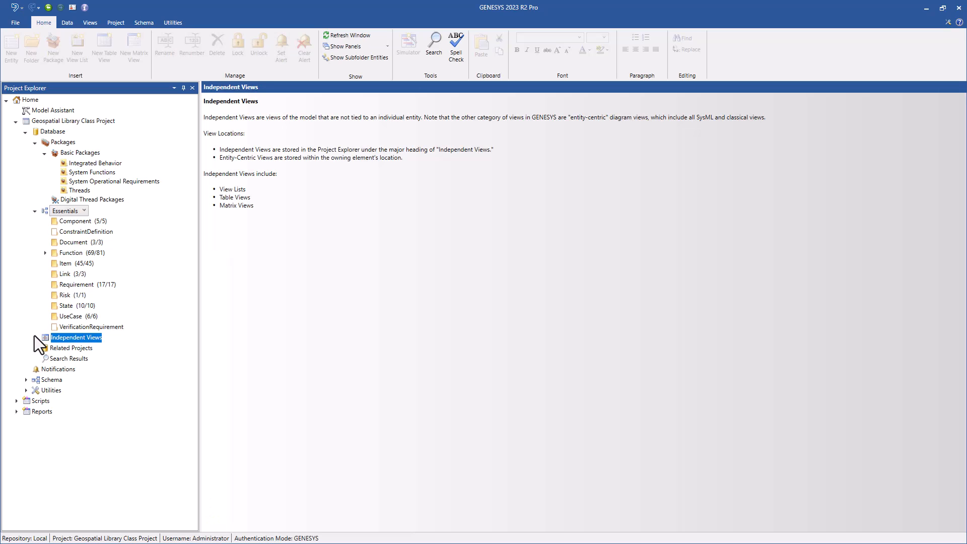
{"action": "left_click", "coordinate": [36, 337]}
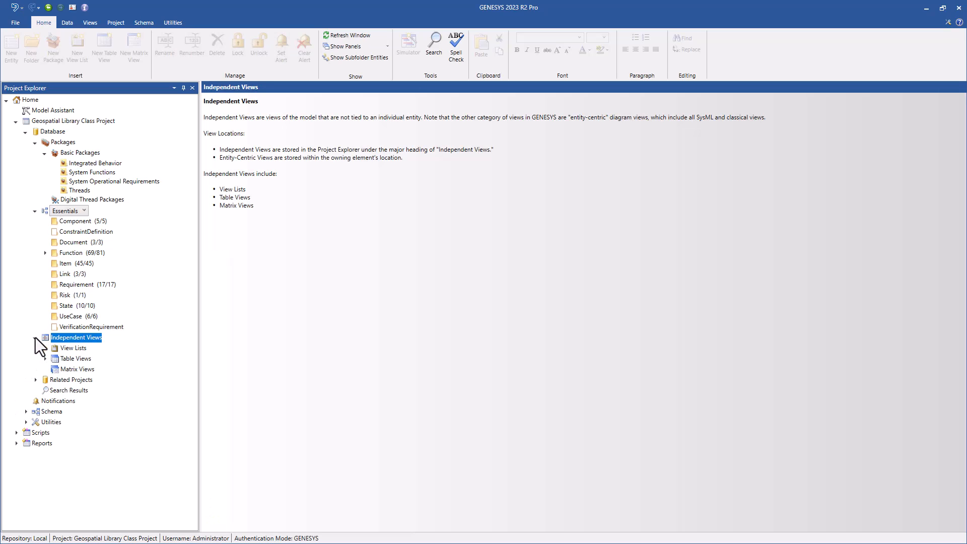
{"action": "left_click", "coordinate": [71, 370]}
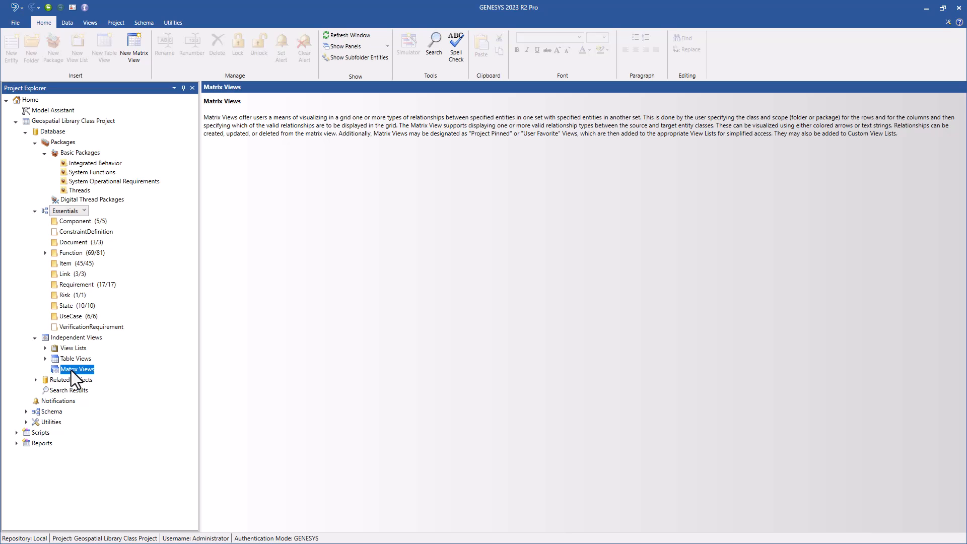
{"action": "left_click", "coordinate": [126, 53]}
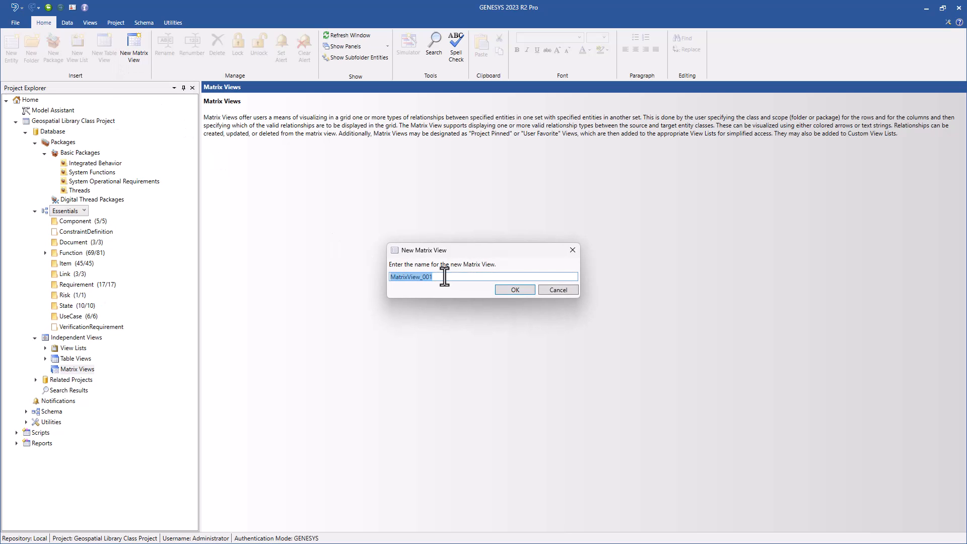
{"action": "type", "text": "Systems Operational Requirements Coverage"}
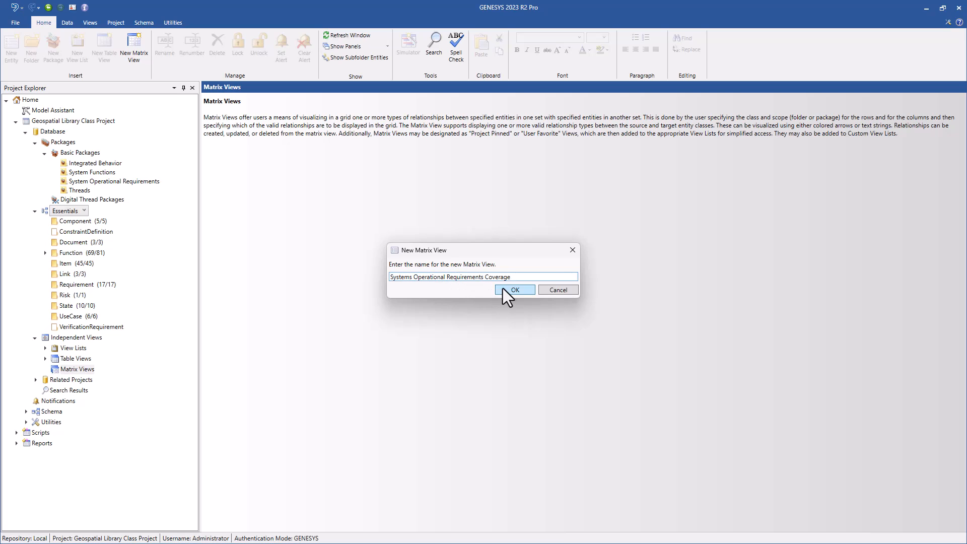
{"action": "left_click", "coordinate": [518, 290]}
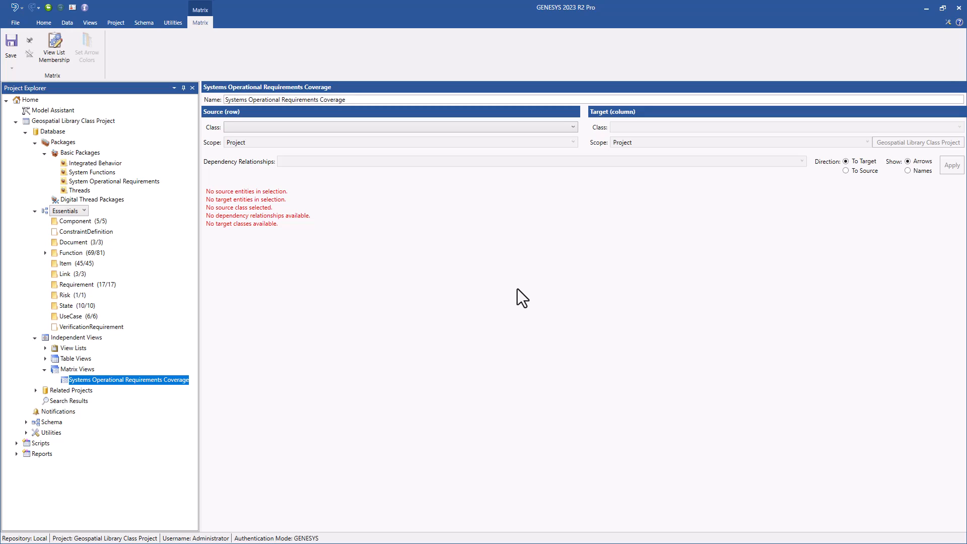
Set the matrix source class to Requirement, scoped to the System Operational Requirements package
{"action": "left_click", "coordinate": [572, 128]}
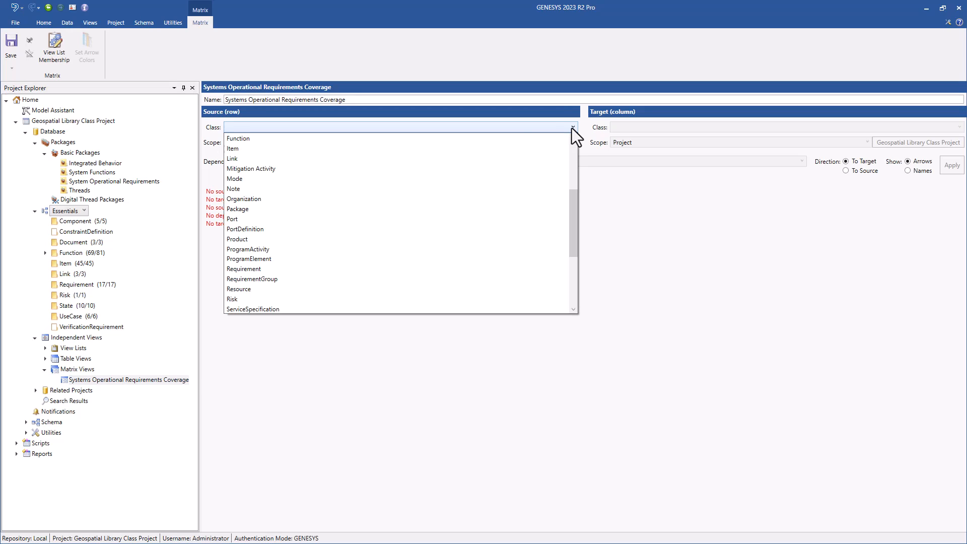
{"action": "scroll", "coordinate": [278, 246], "scroll_direction": "down", "scroll_amount": 1}
{"action": "left_click", "coordinate": [256, 240]}
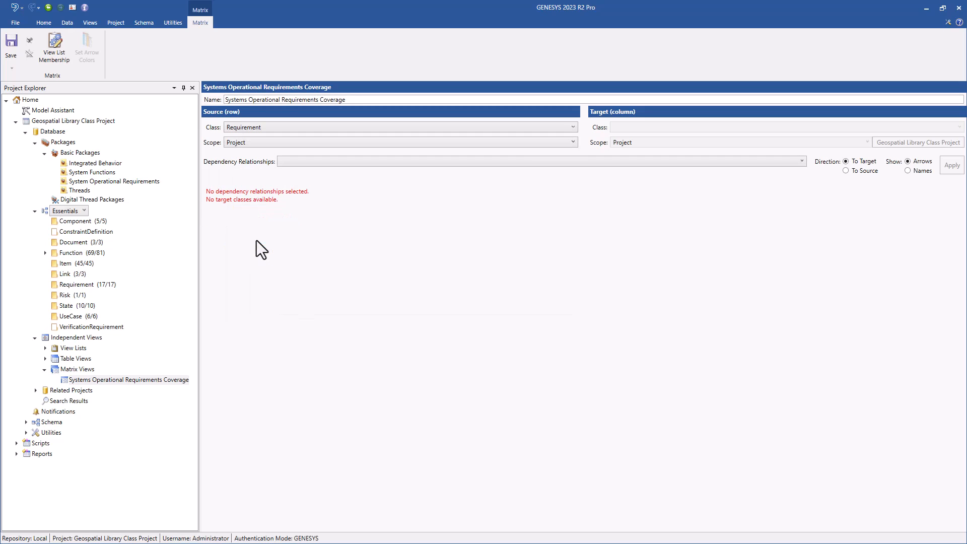
{"action": "left_click", "coordinate": [573, 141]}
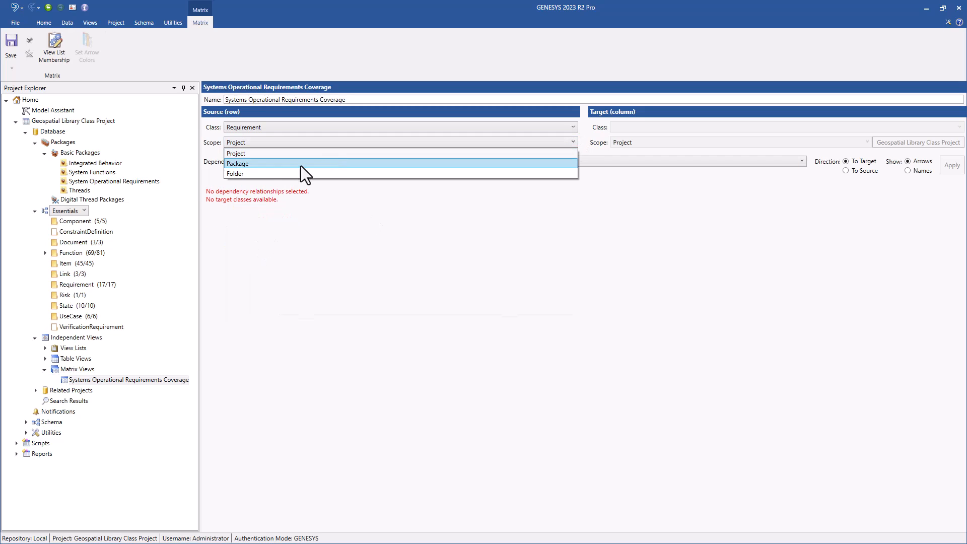
{"action": "left_click", "coordinate": [255, 162]}
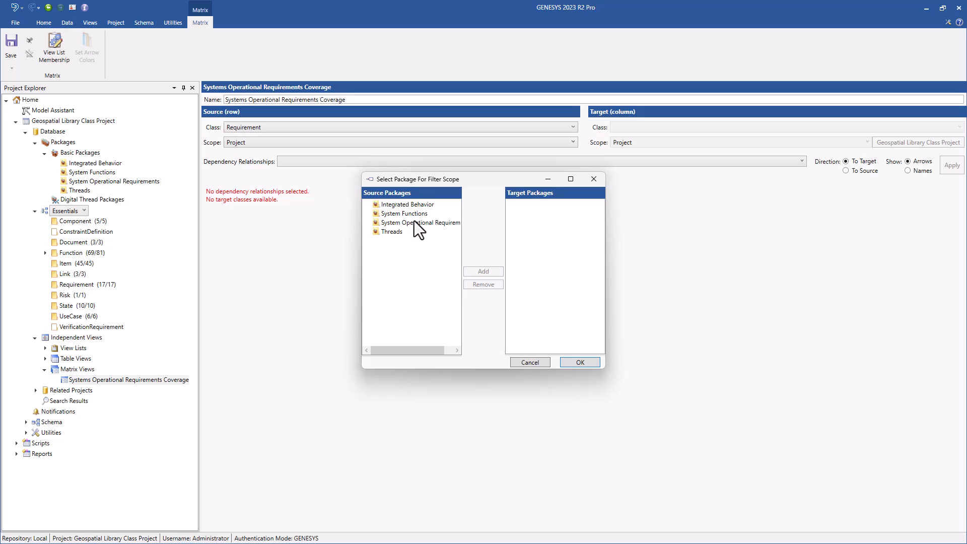
{"action": "left_click", "coordinate": [414, 222]}
{"action": "left_click", "coordinate": [482, 271]}
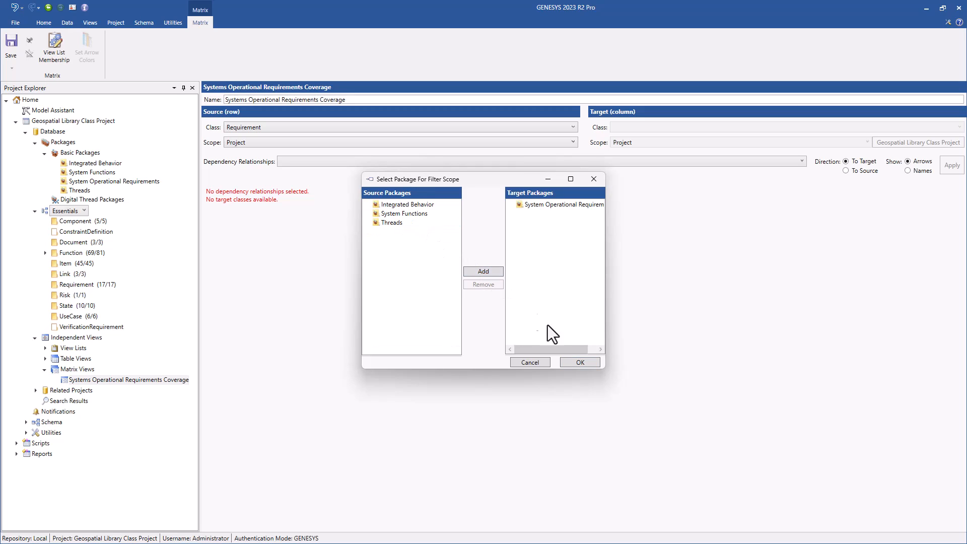
{"action": "left_click", "coordinate": [582, 363]}
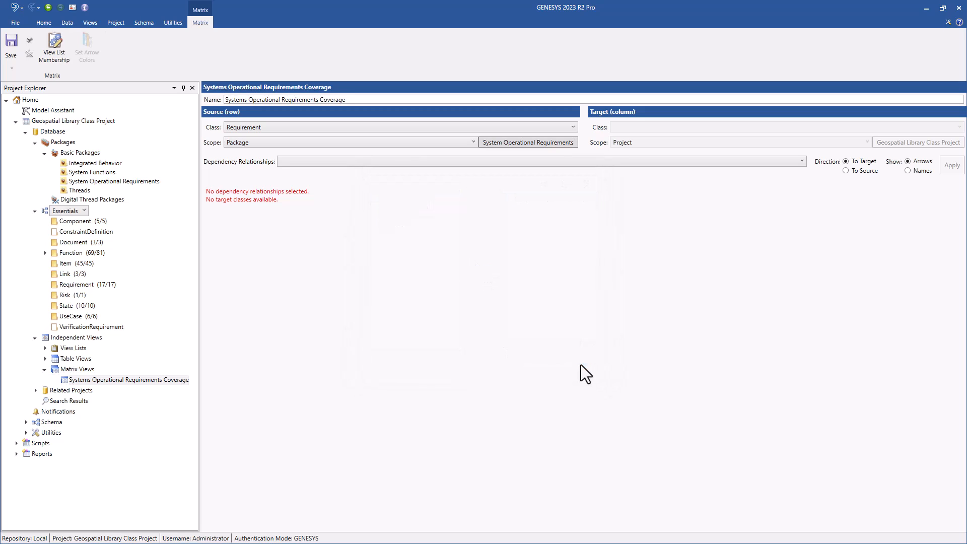
Choose "basis of" and "specifies" as the matrix's dependency relationships
{"action": "left_click", "coordinate": [284, 163]}
{"action": "left_click", "coordinate": [282, 189]}
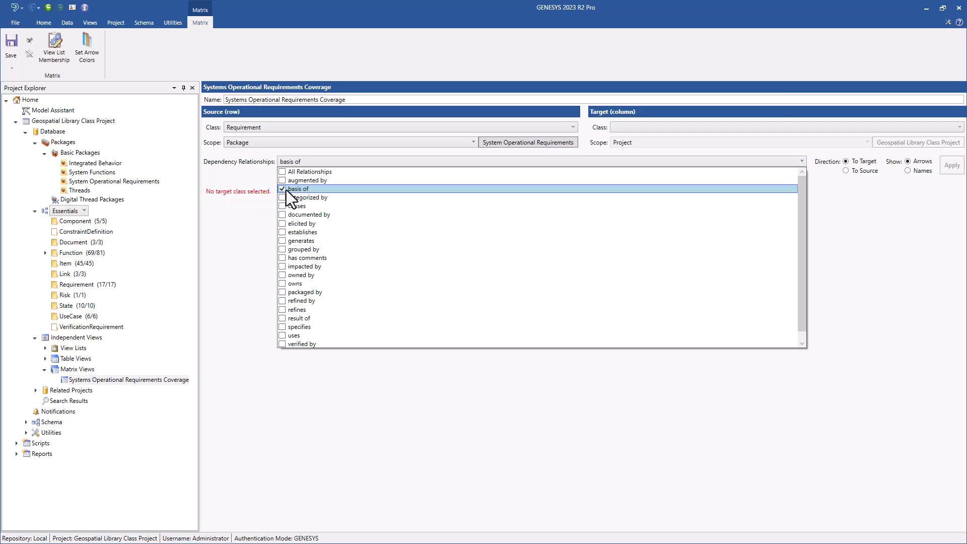
{"action": "left_click", "coordinate": [282, 327]}
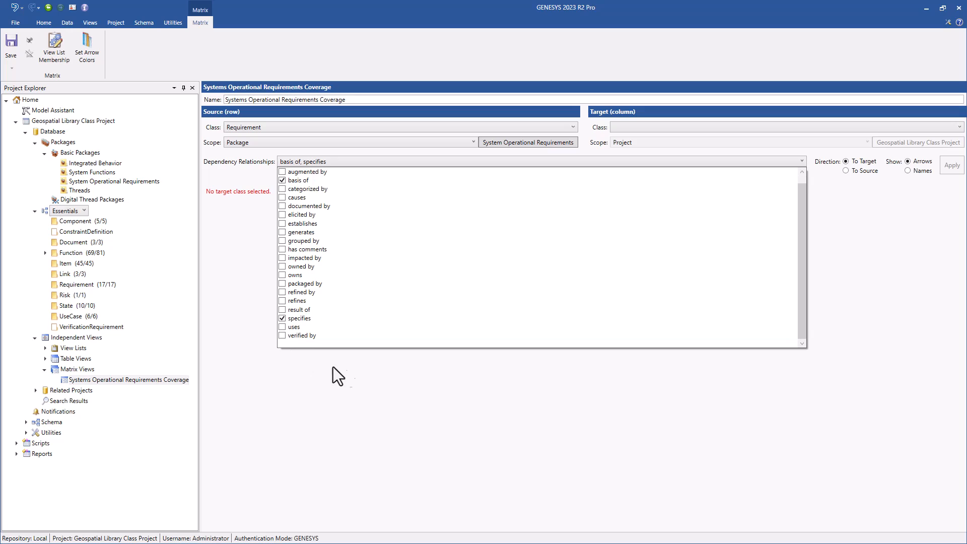
{"action": "left_click", "coordinate": [349, 368]}
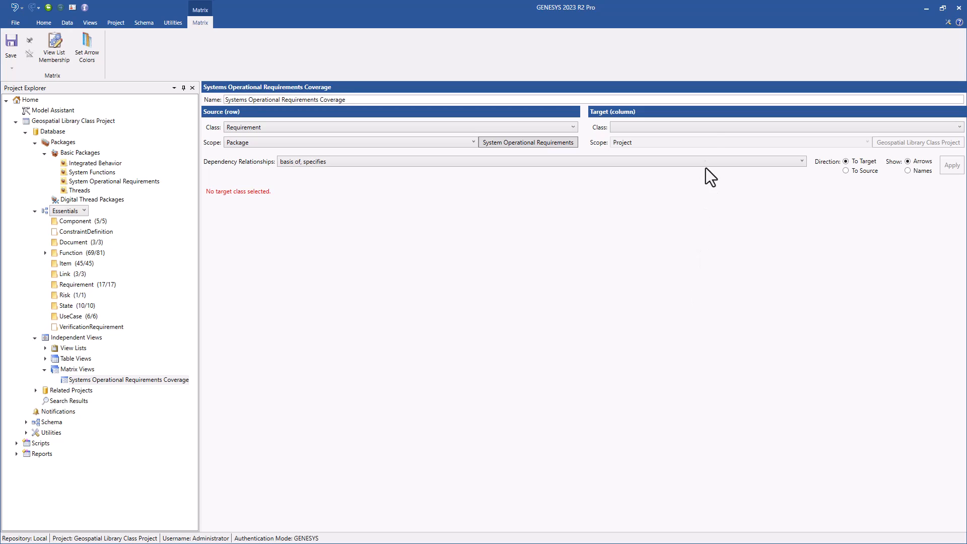
Set the target class to Function, scoped to the System Functions package, and generate the matrix
{"action": "left_click", "coordinate": [700, 129]}
{"action": "left_click", "coordinate": [648, 147]}
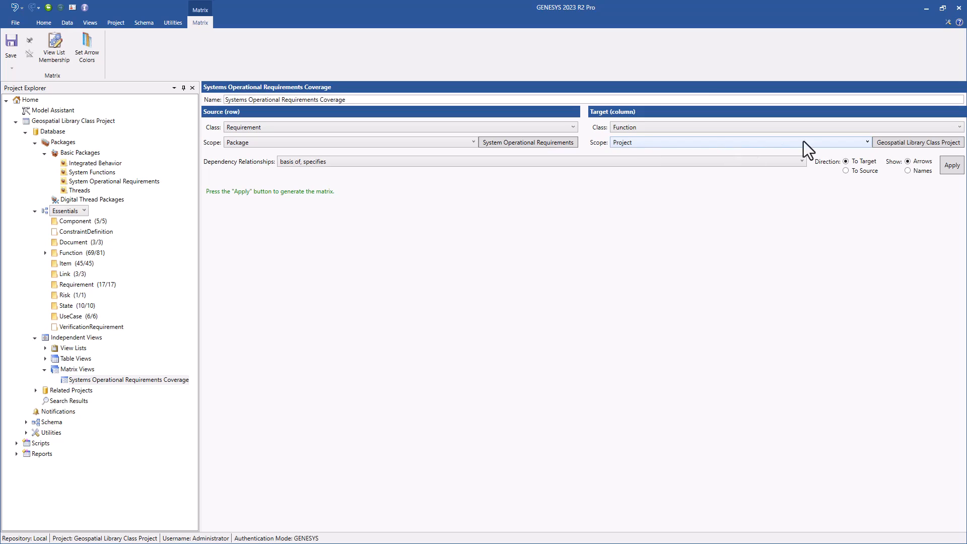
{"action": "left_click", "coordinate": [863, 145]}
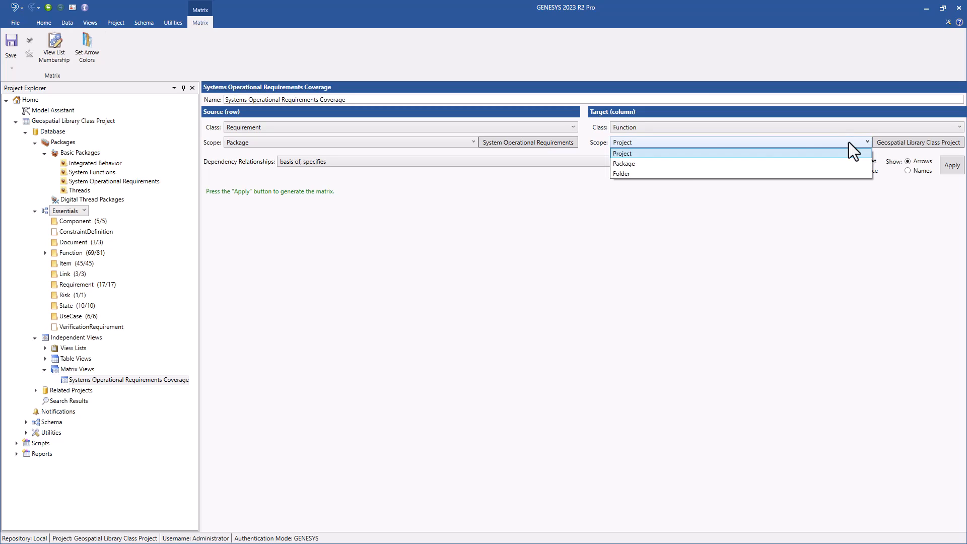
{"action": "left_click", "coordinate": [634, 165]}
{"action": "left_click", "coordinate": [403, 215]}
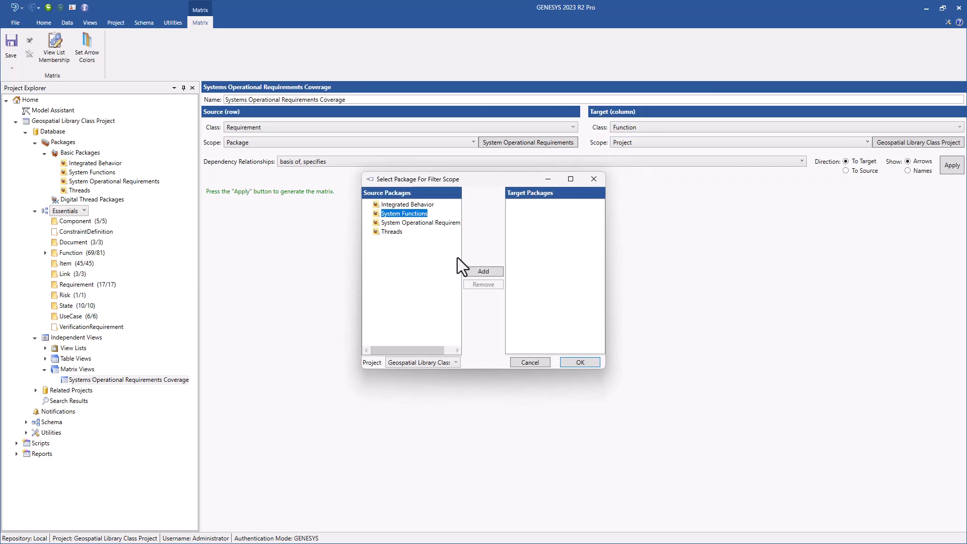
{"action": "left_click", "coordinate": [479, 271]}
{"action": "left_click", "coordinate": [578, 363]}
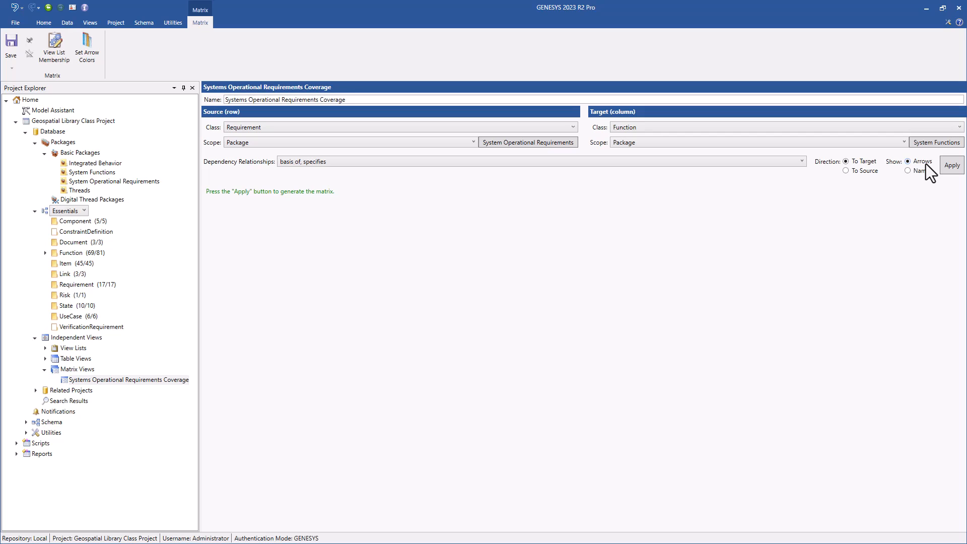
{"action": "left_click", "coordinate": [947, 165]}
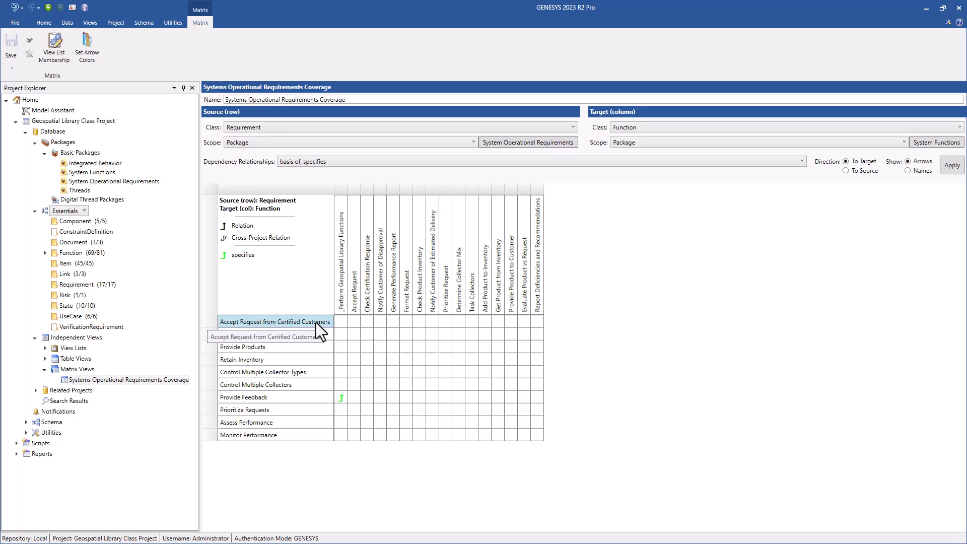
Add "basis of" relationships from Accept Request from Certified Customers to Accept Request, Check Certification Response and Notify Customer of Disapproval
{"action": "left_click", "coordinate": [355, 322]}
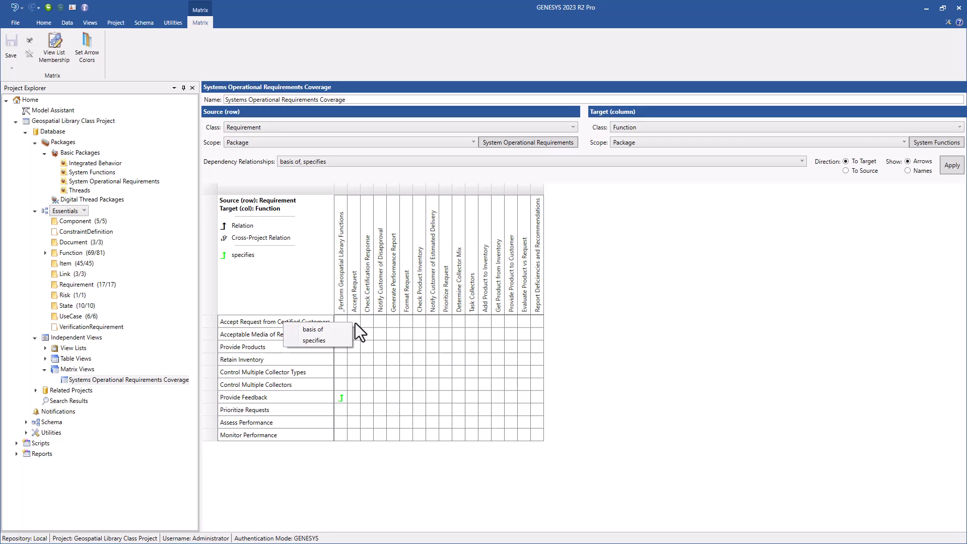
{"action": "left_click", "coordinate": [329, 331]}
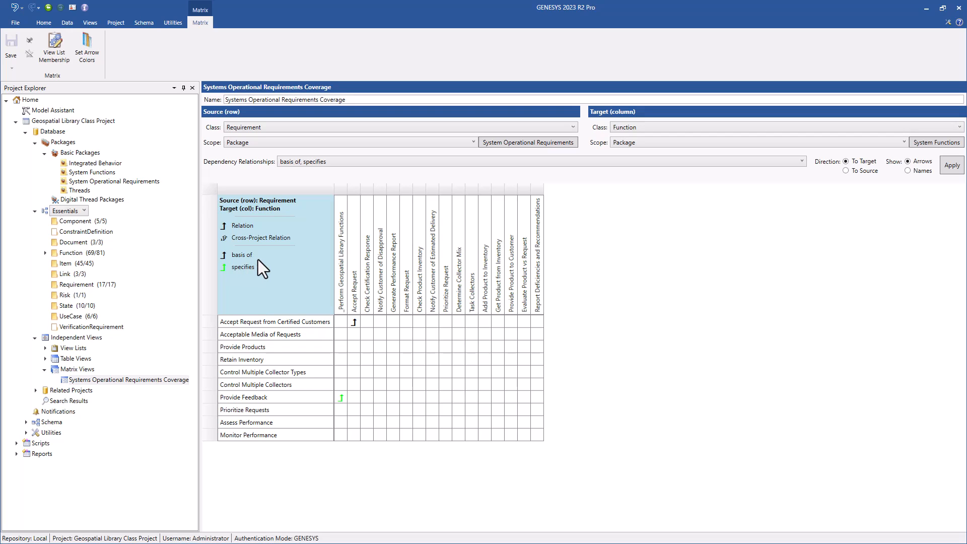
{"action": "left_click", "coordinate": [364, 323]}
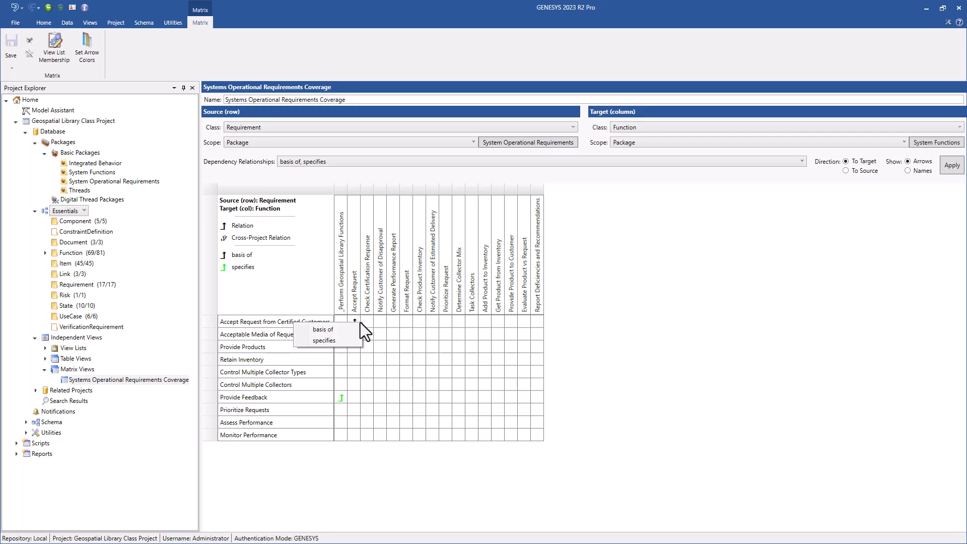
{"action": "left_click", "coordinate": [346, 328]}
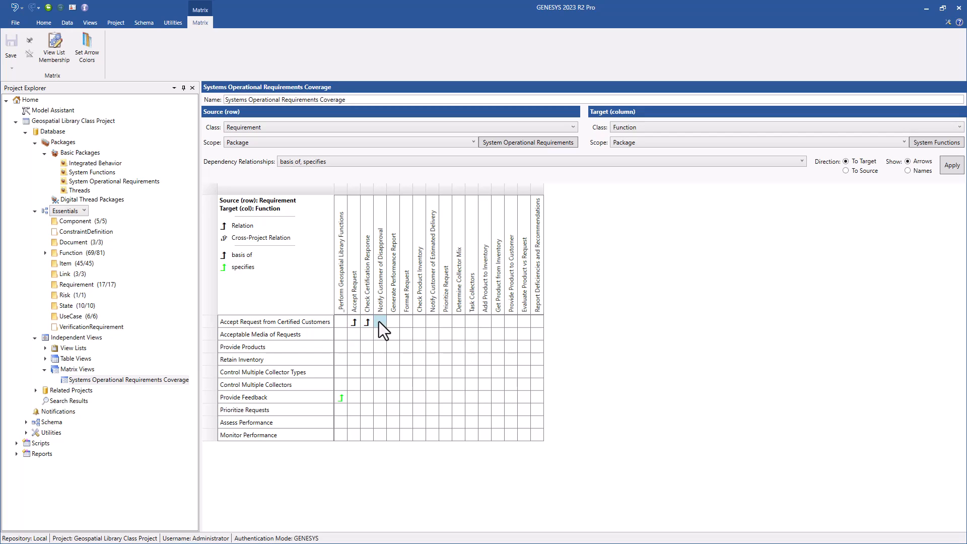
{"action": "left_click", "coordinate": [379, 323]}
{"action": "left_click", "coordinate": [361, 329]}
Add a "basis of" relationship from Accept Request from Certified Customers to Provide Product to Customer and remove it again
{"action": "left_click", "coordinate": [509, 322]}
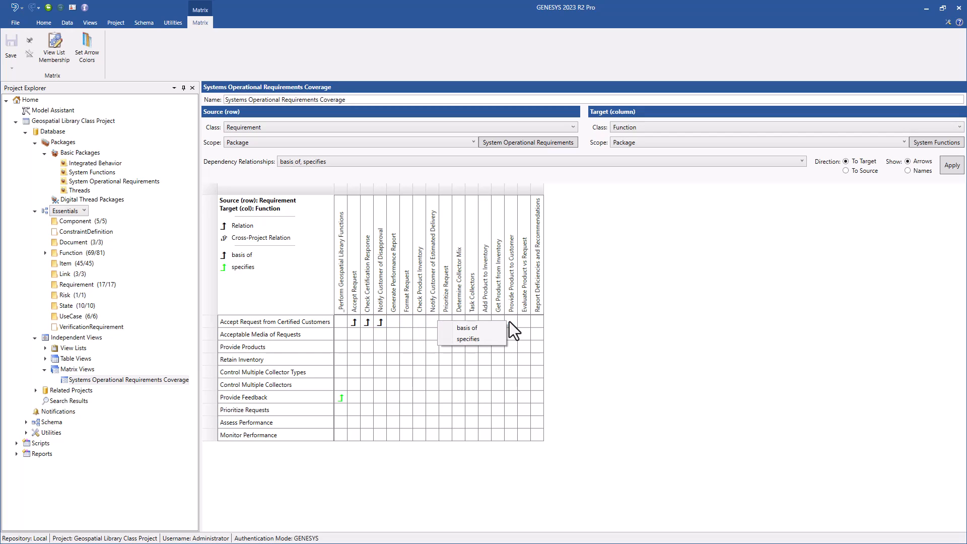
{"action": "left_click", "coordinate": [498, 328]}
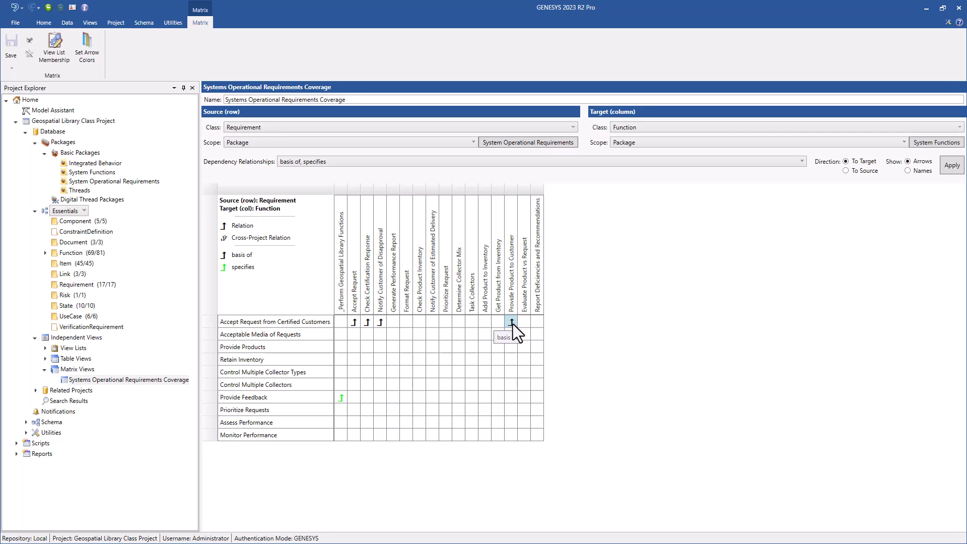
{"action": "left_click", "coordinate": [513, 324]}
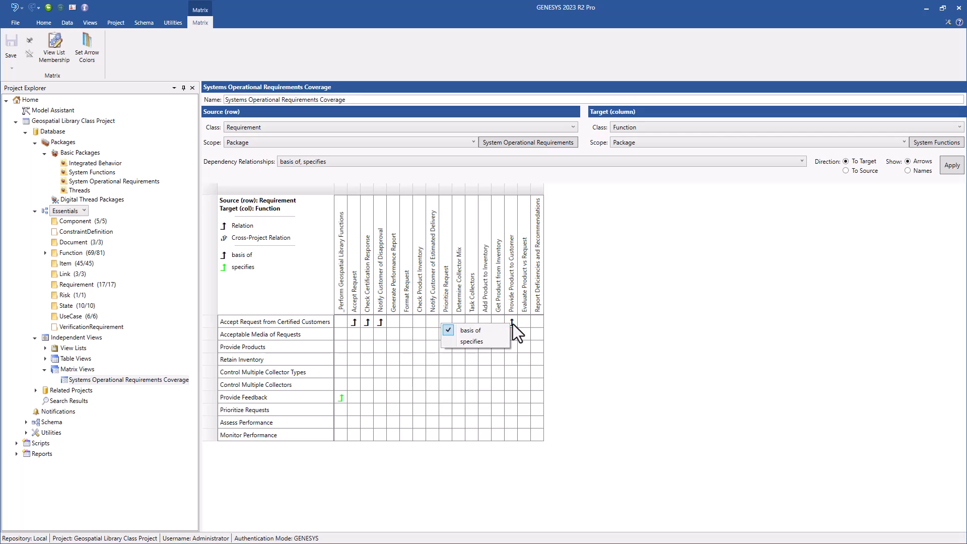
{"action": "left_click", "coordinate": [481, 329]}
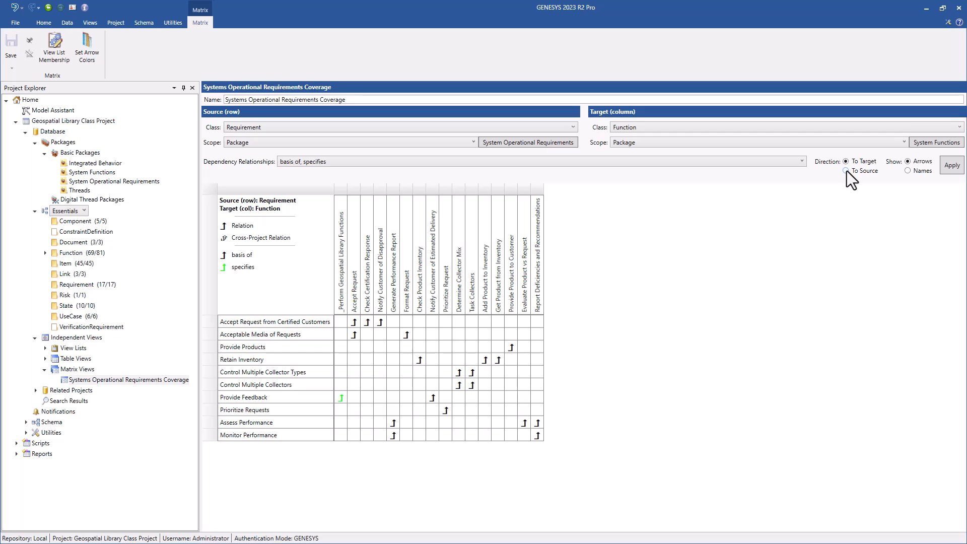
Show the matrix relationships as names and set their direction to To Source, applying each change
{"action": "left_click", "coordinate": [908, 171]}
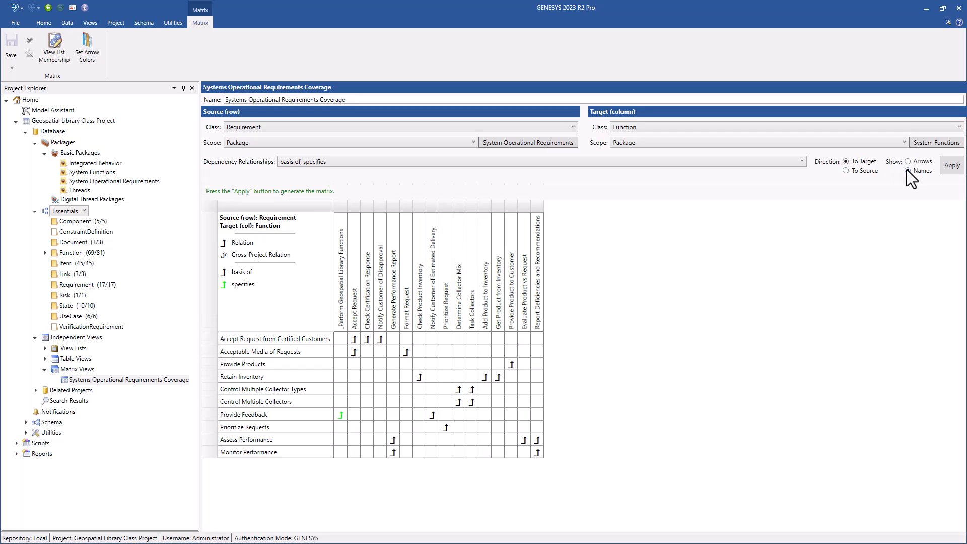
{"action": "left_click", "coordinate": [952, 167]}
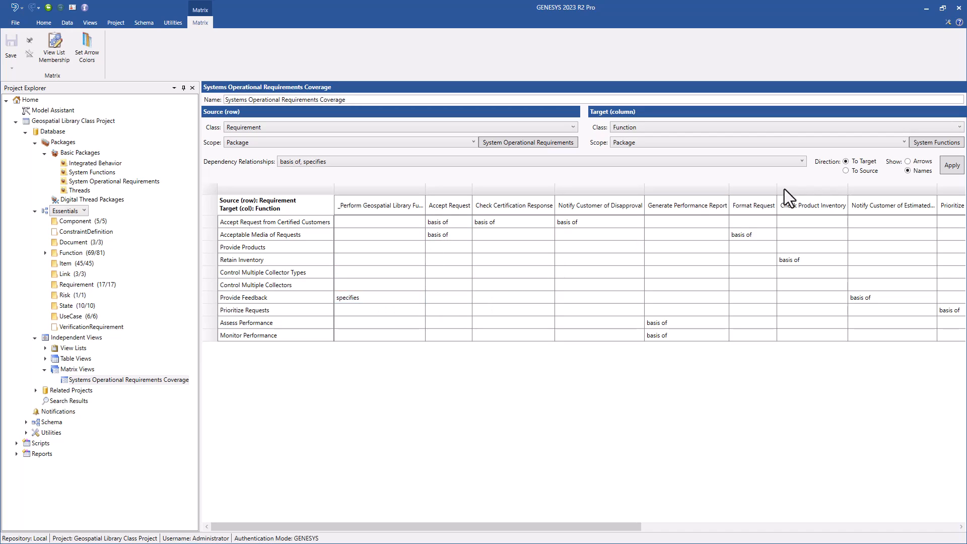
{"action": "left_click", "coordinate": [846, 171]}
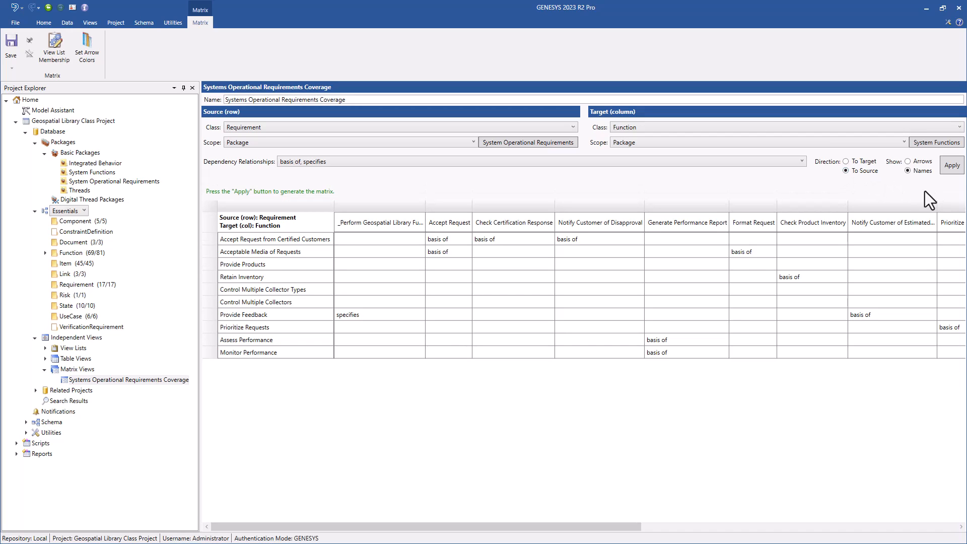
{"action": "left_click", "coordinate": [953, 166]}
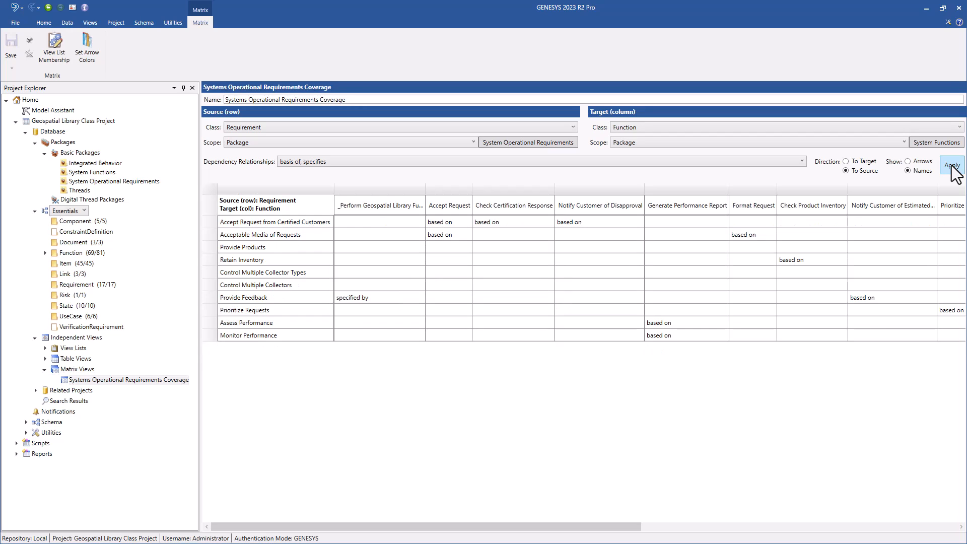
Switch the relationship display back to arrows and regenerate the matrix
{"action": "left_click", "coordinate": [458, 221]}
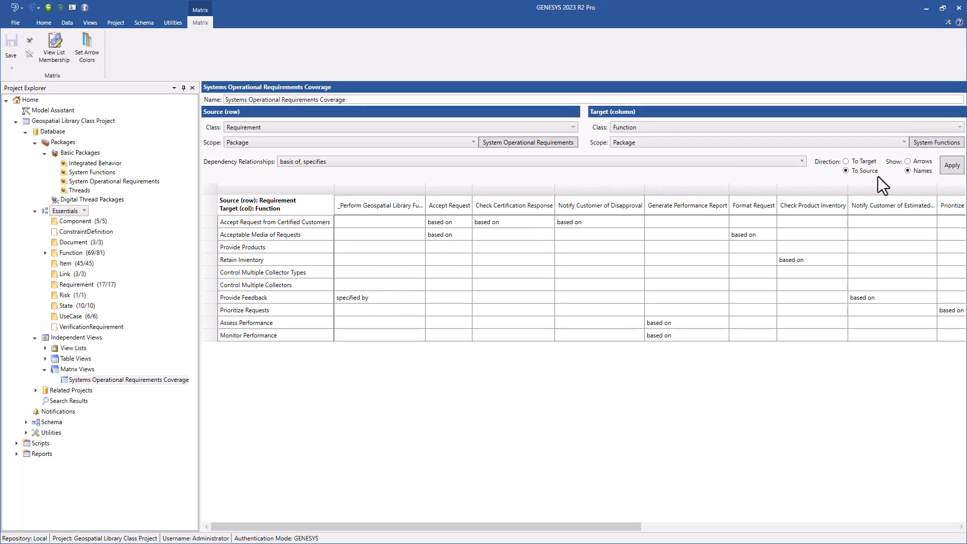
{"action": "left_click", "coordinate": [907, 161]}
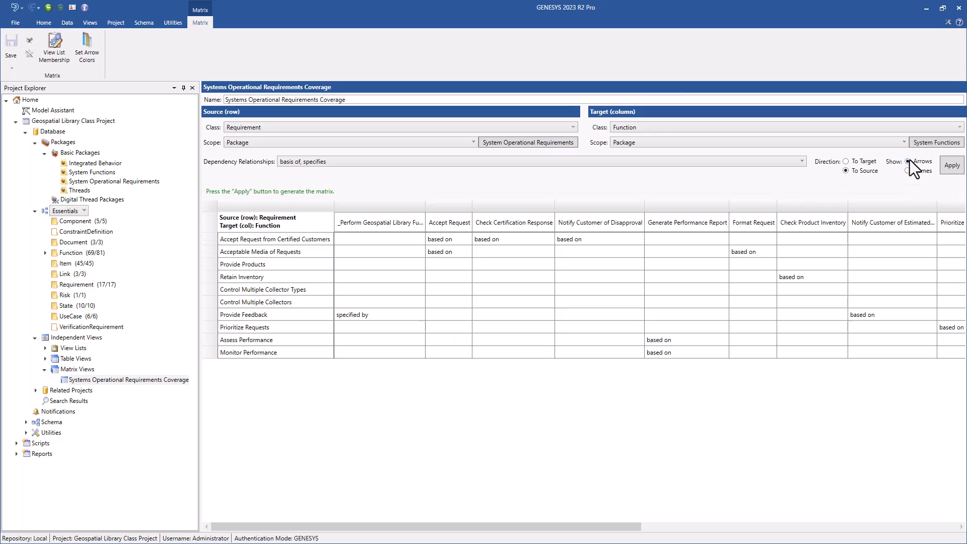
{"action": "left_click", "coordinate": [952, 166]}
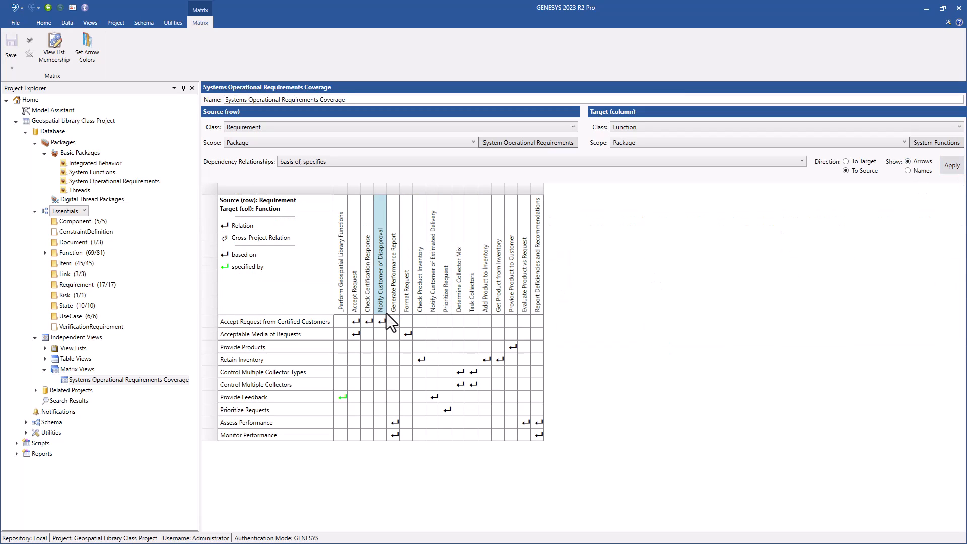